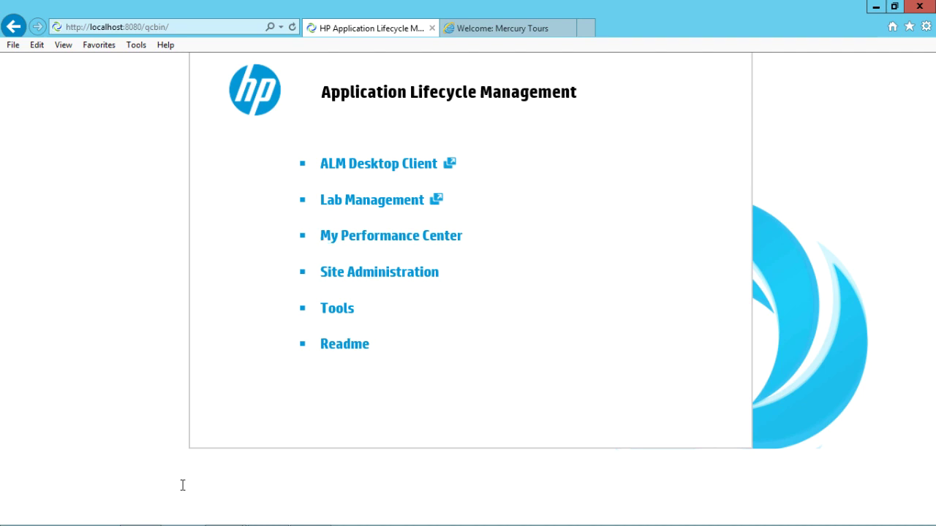
Step: Copy the 7645 zip file from the Downloads folder
left_click(140, 512)
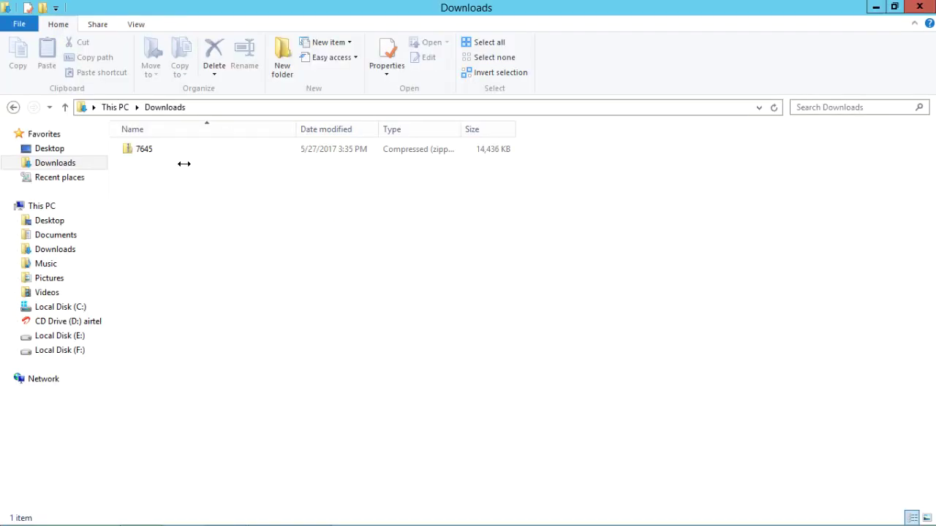
left_click(138, 151)
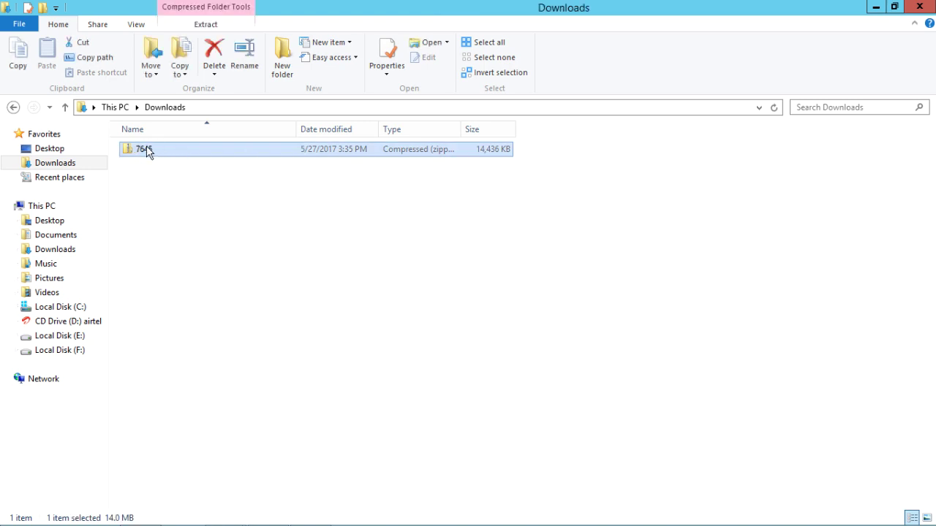
right_click(146, 151)
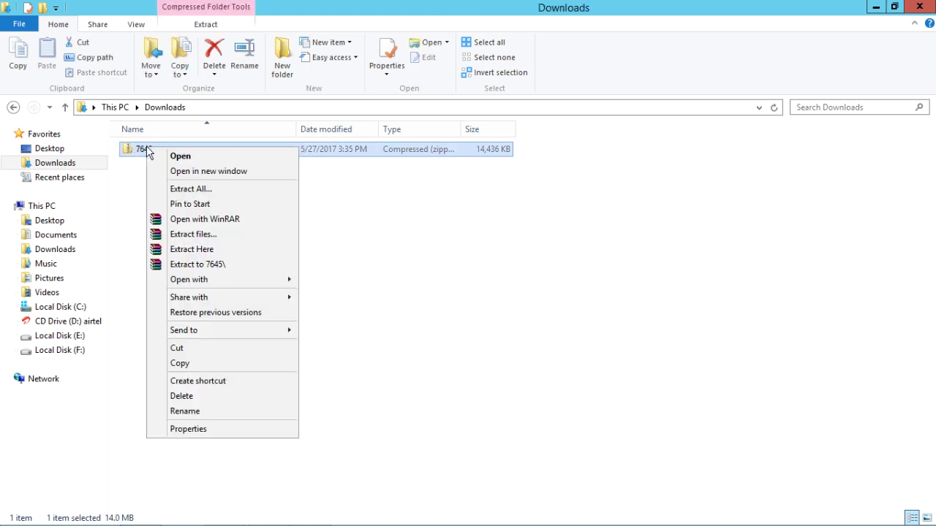
left_click(209, 366)
Step: Create and open a new folder named 'HP ALM Excel Addin' on Local Disk (F:)
left_click(73, 352)
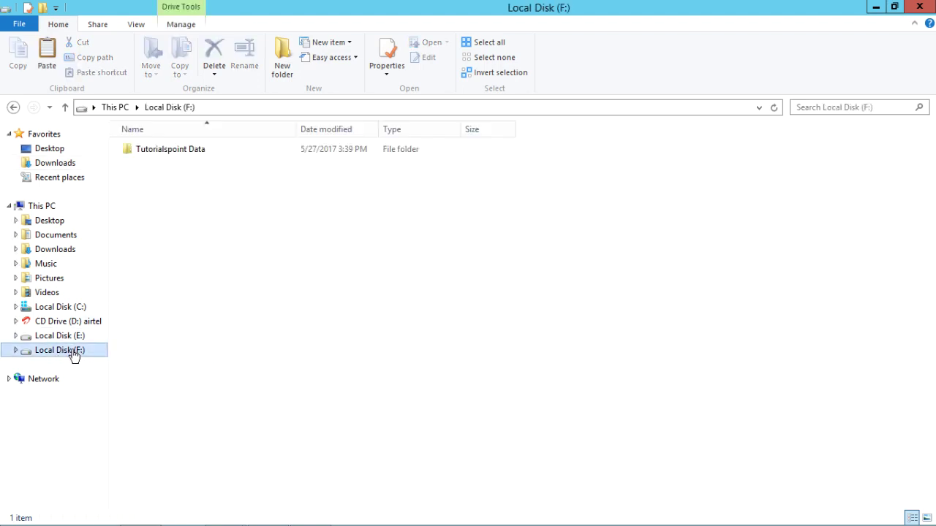
right_click(203, 241)
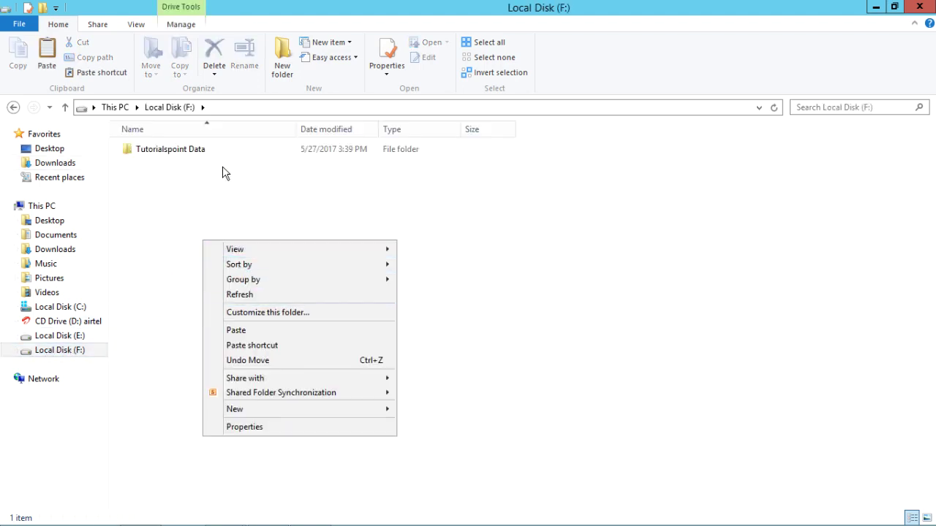
left_click(286, 55)
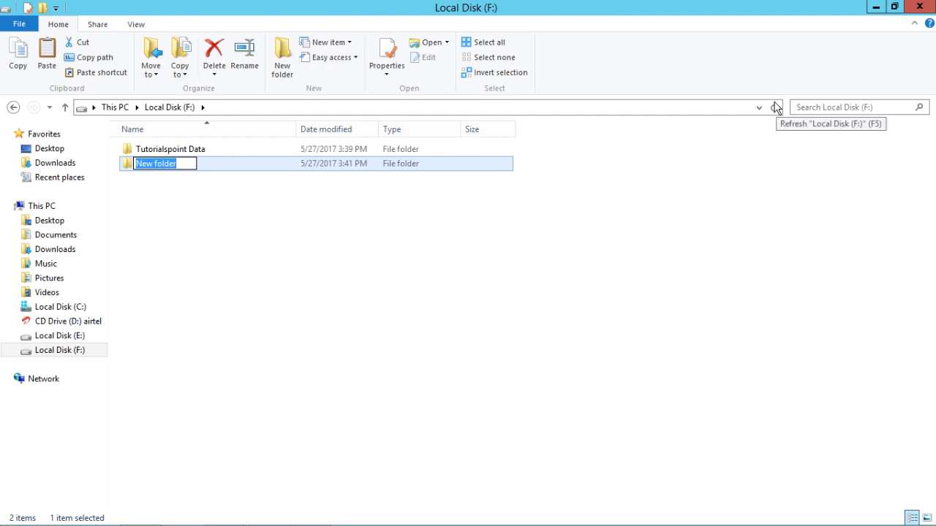
type("HP ALM")
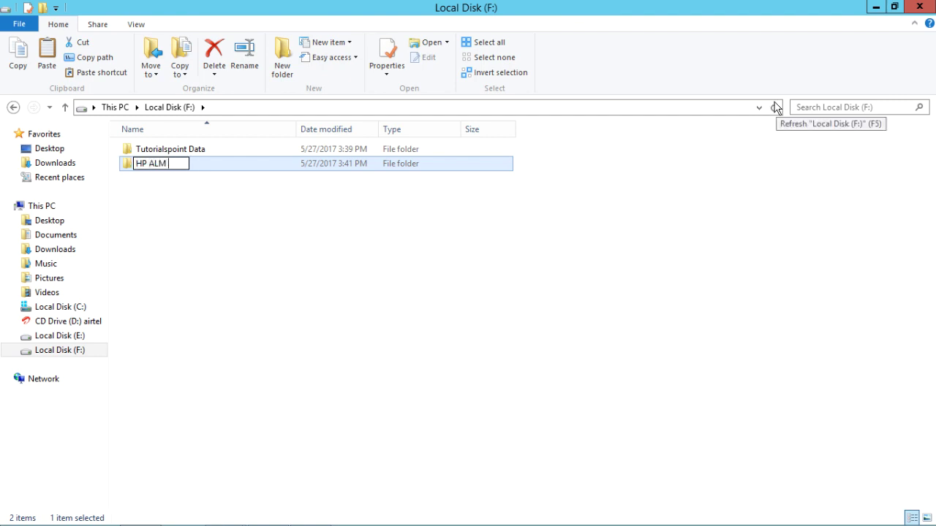
type(" Excel Addin")
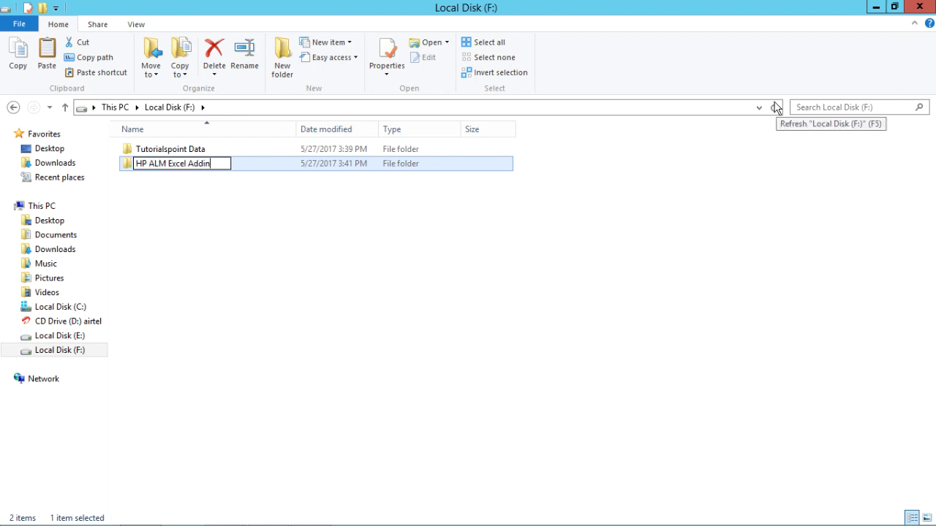
key("Return")
key("Return")
right_click(299, 211)
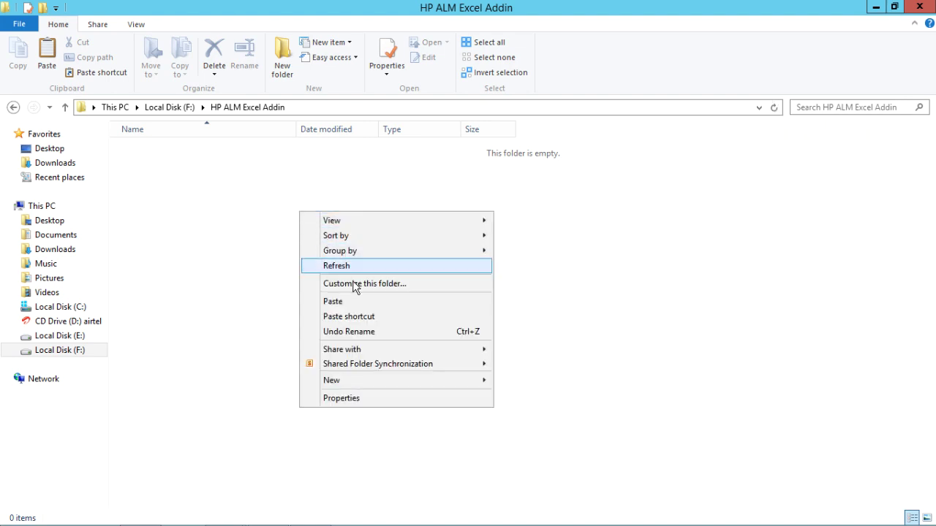
Step: Paste the 7645 zip into the folder and extract its files there with WinRAR
left_click(356, 300)
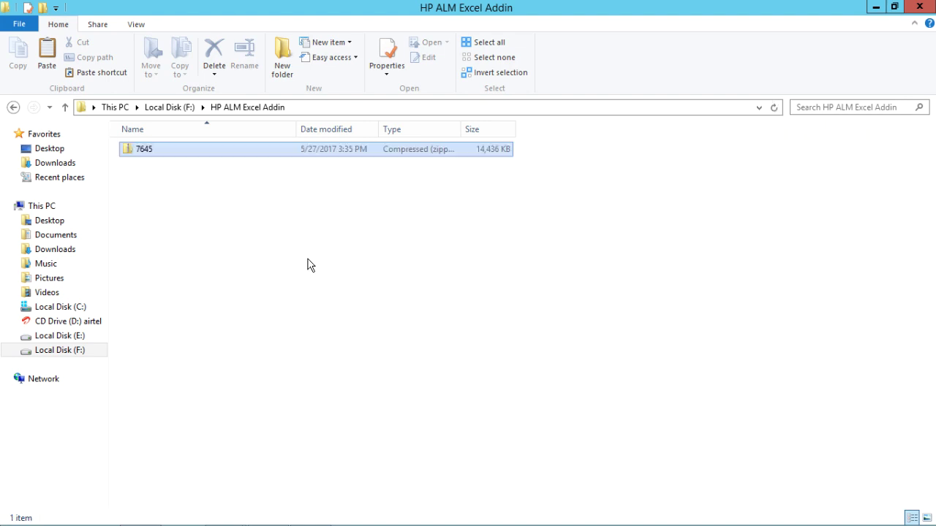
left_click(222, 173)
right_click(134, 145)
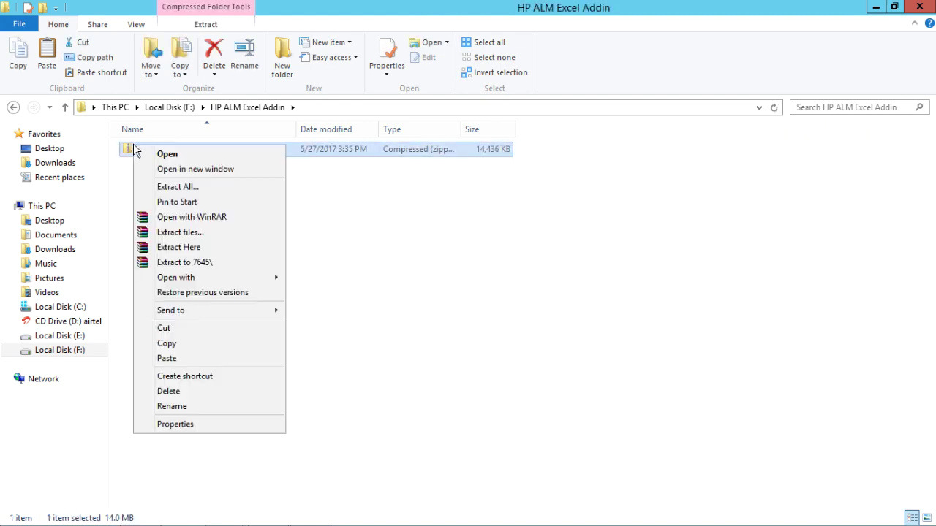
left_click(201, 247)
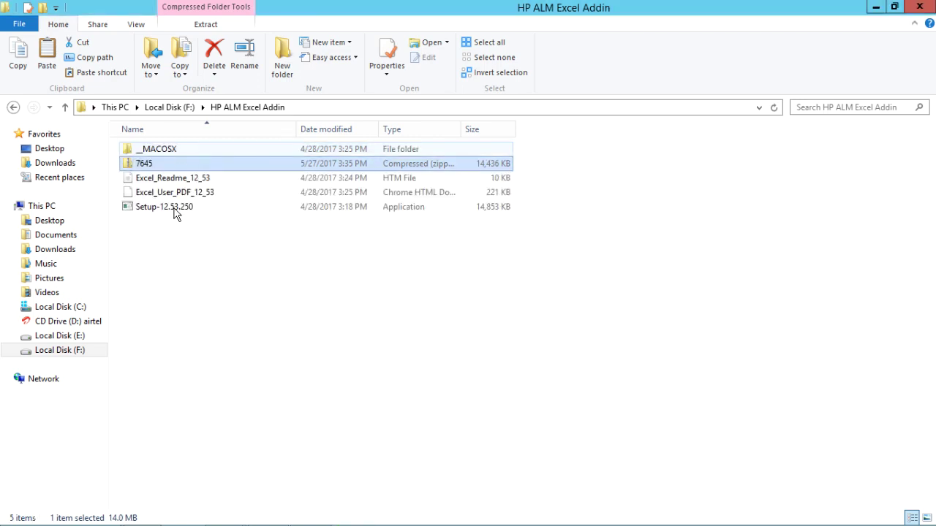
Step: Look over the extracted _MACOSX, Excel_Readme_12_53, Excel_User_PDF_12_53 and Setup-12.53.250 files
left_click(174, 150)
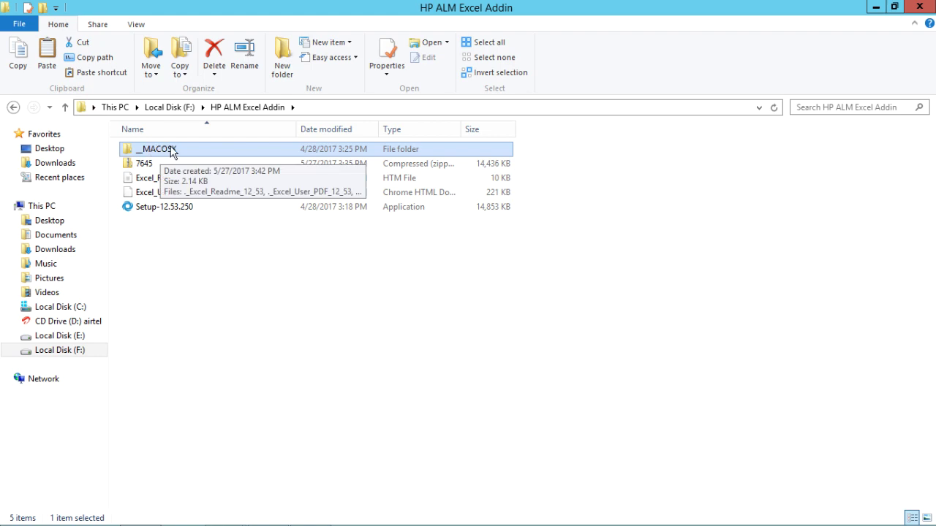
left_click(160, 182)
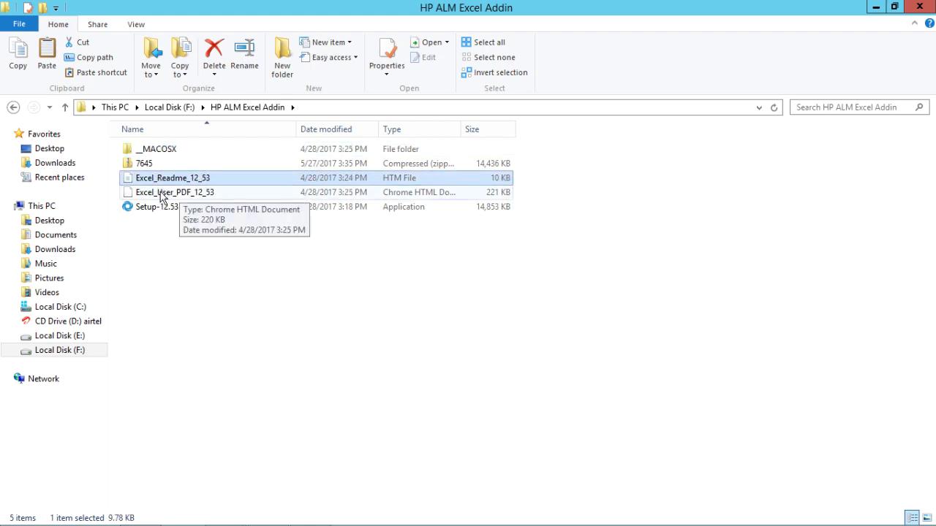
left_click(165, 192)
left_click(158, 209)
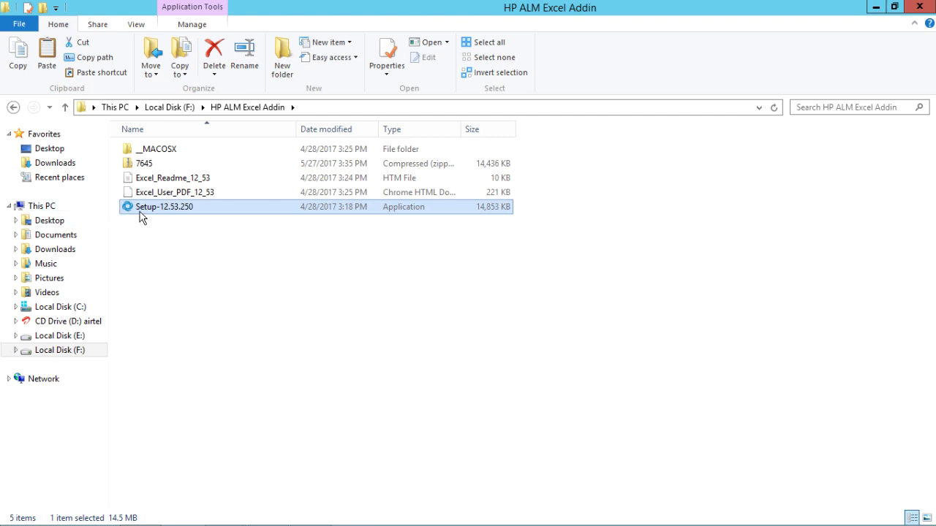
left_click(300, 329)
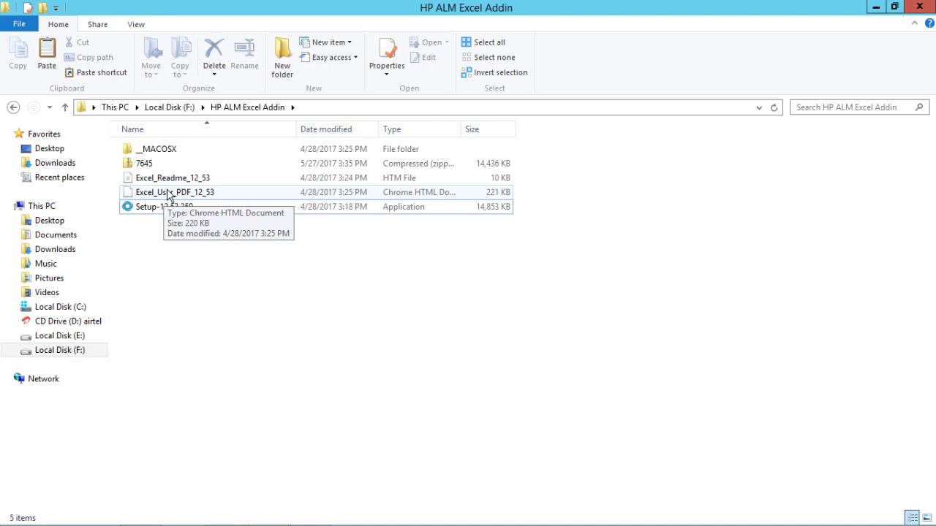
mouse_move(175, 192)
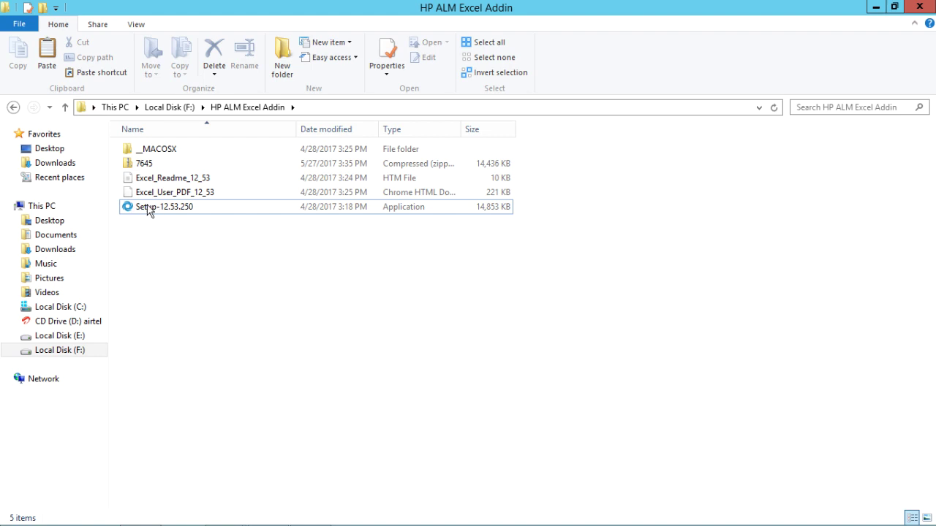
Step: Run Setup-12.53.250 through the wizard for all users and close it when finished
left_click(149, 210)
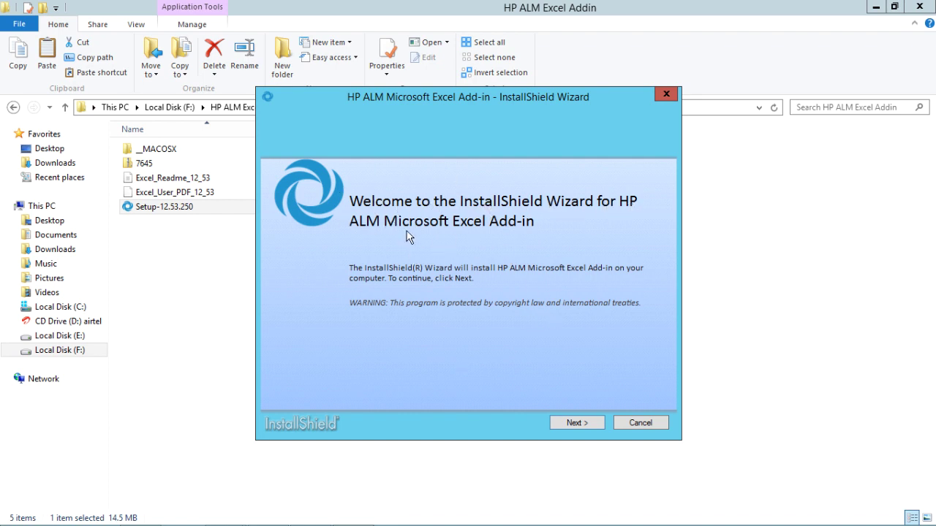
left_click(594, 427)
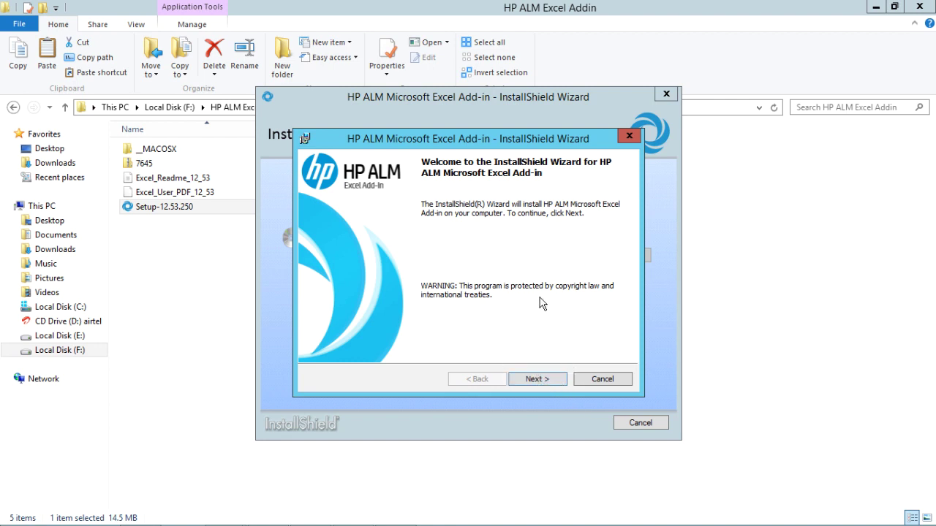
left_click(532, 379)
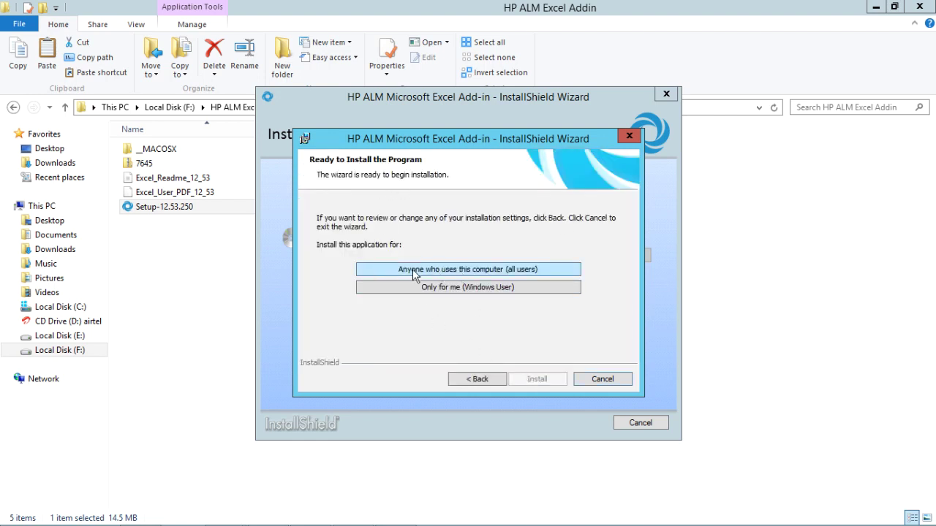
left_click(484, 272)
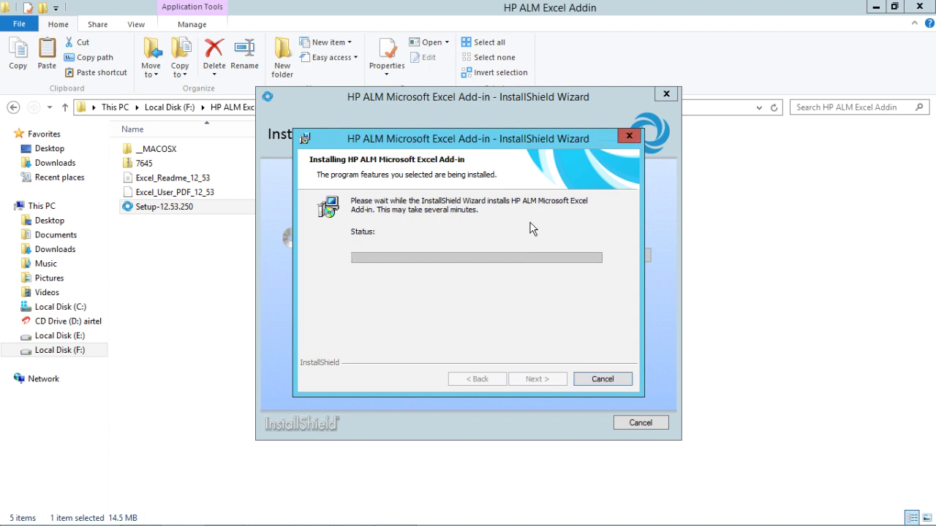
left_click(550, 379)
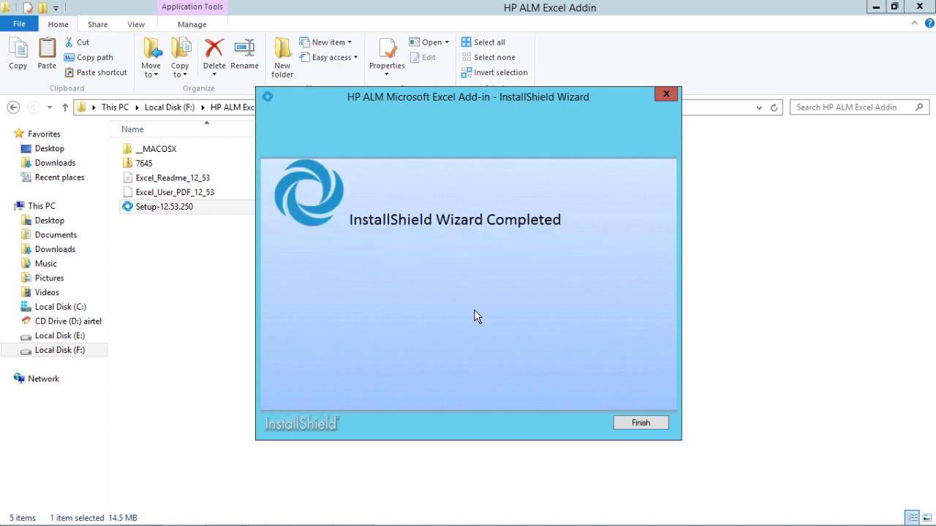
left_click(640, 424)
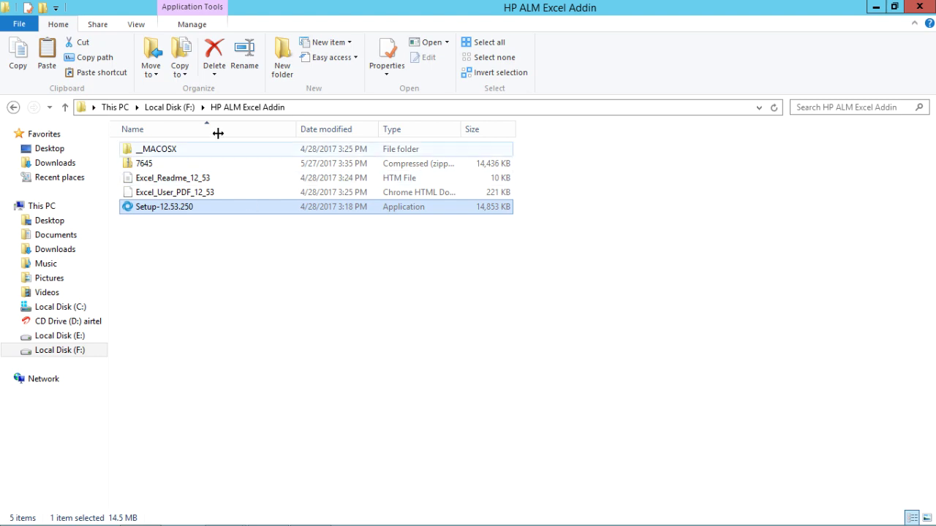
Step: Minimize the File Explorer window to reveal the browser's ALM start page
left_click(877, 6)
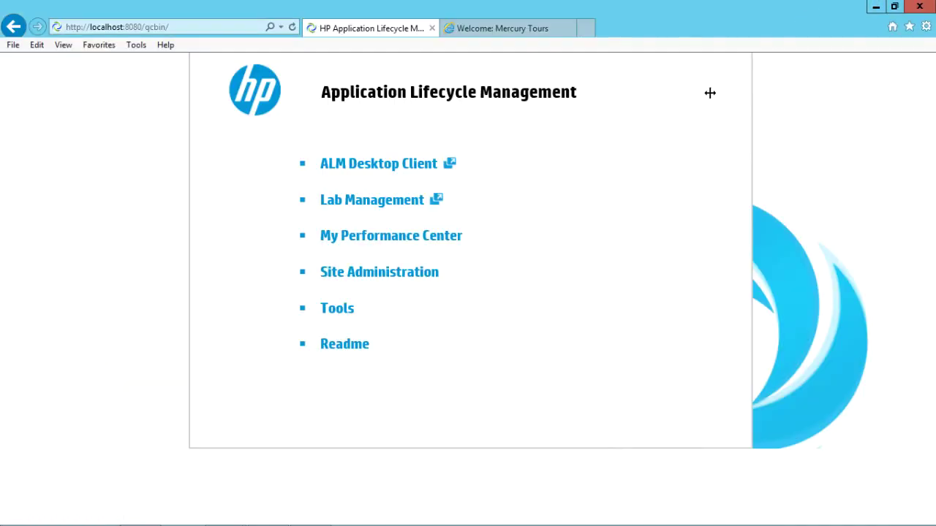
Step: Minimize the browser, create a desktop Excel worksheet named 'Demo', and open it
left_click(872, 6)
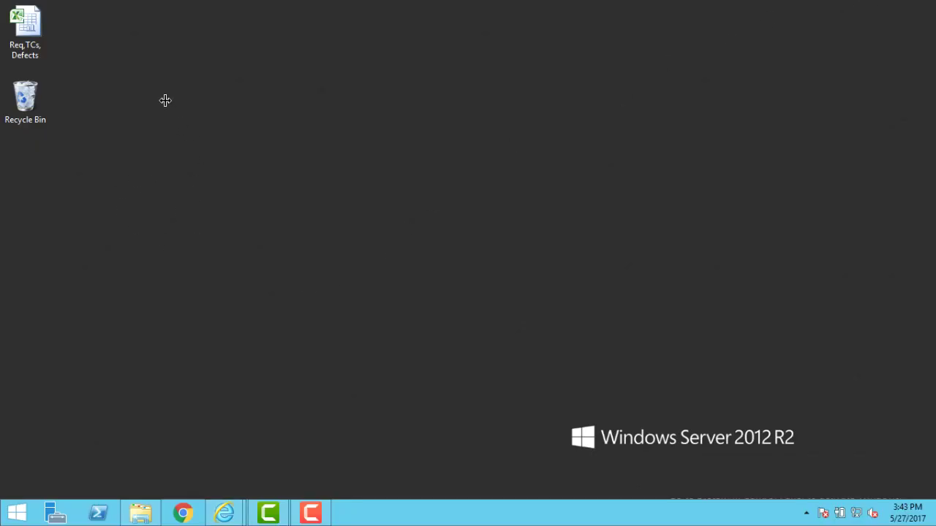
right_click(202, 107)
mouse_move(300, 239)
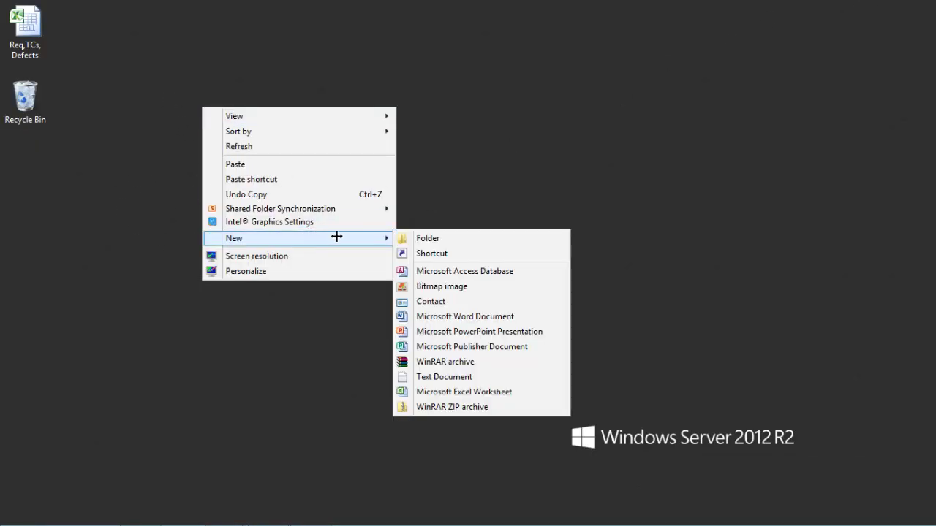
left_click(460, 391)
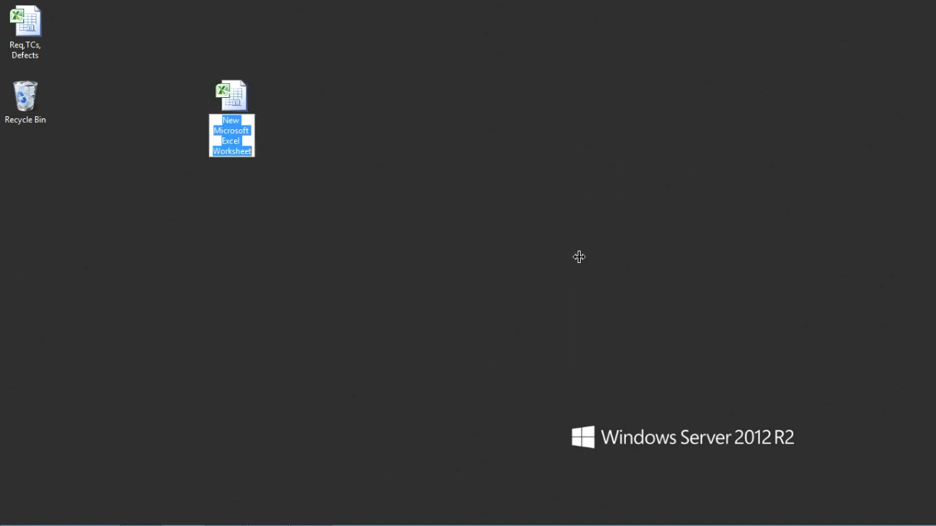
type("Demo")
key("Return")
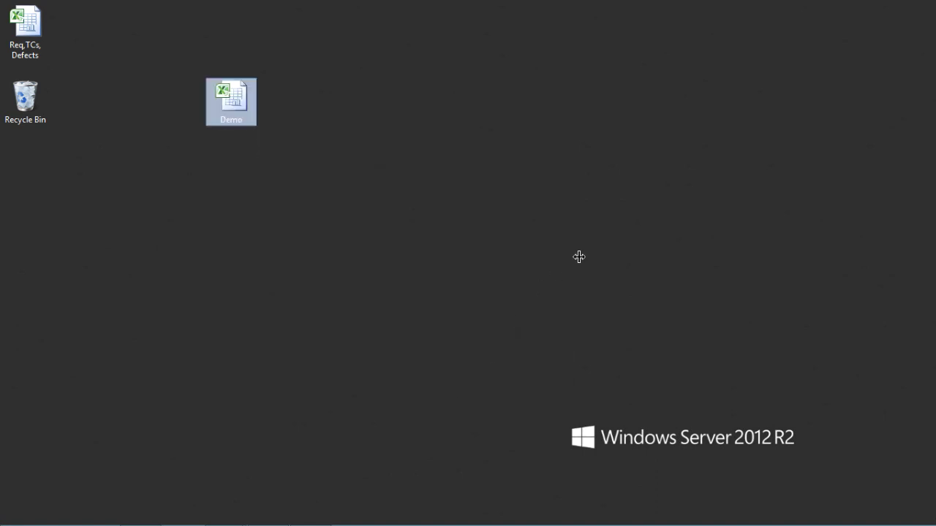
key("Return")
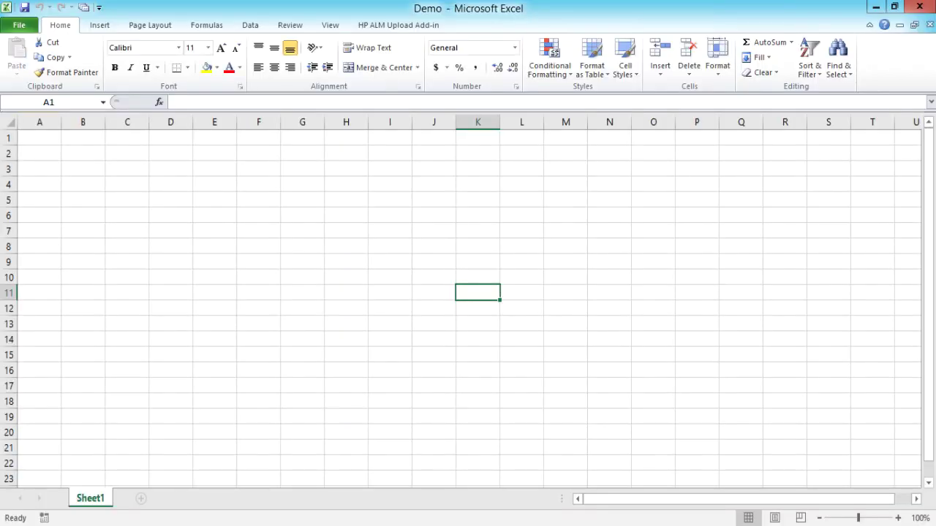
Step: View the HP ALM Upload Add-in ribbon tab, return to Home, and minimize Excel
left_click(380, 29)
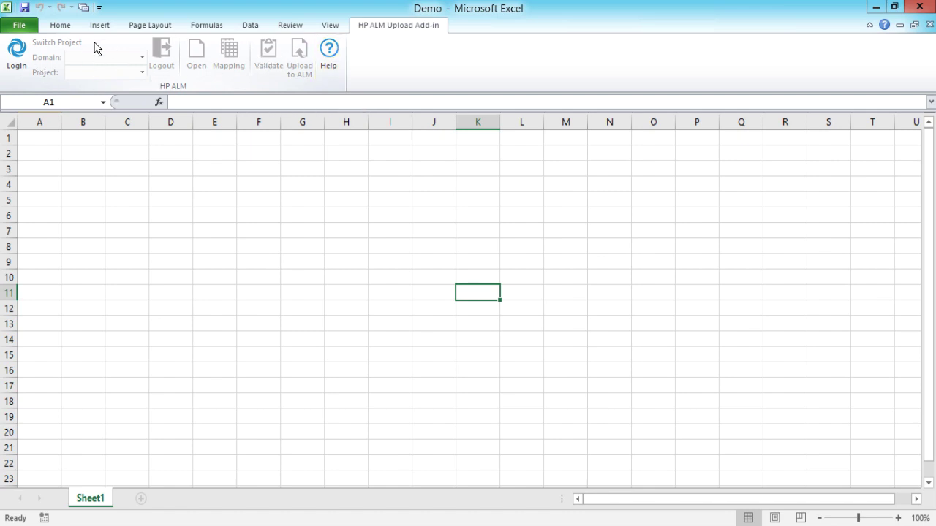
left_click(52, 28)
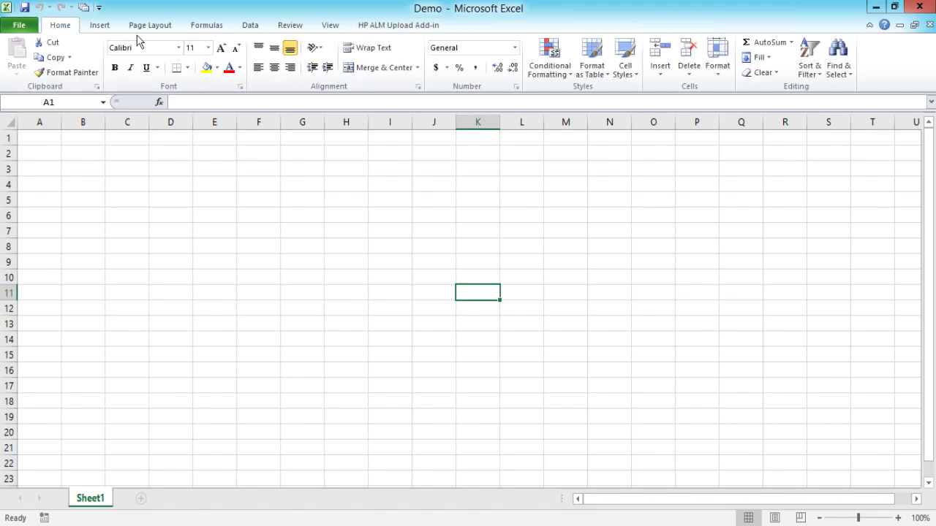
left_click(872, 8)
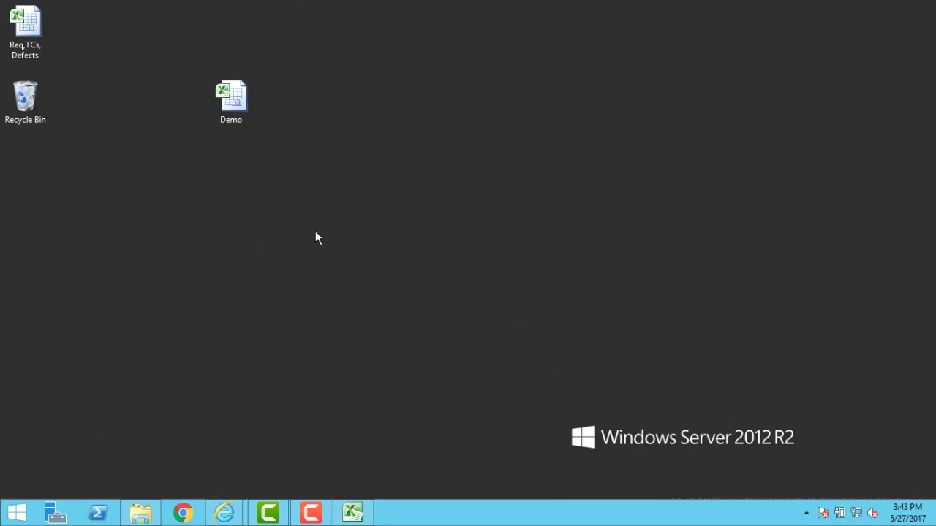